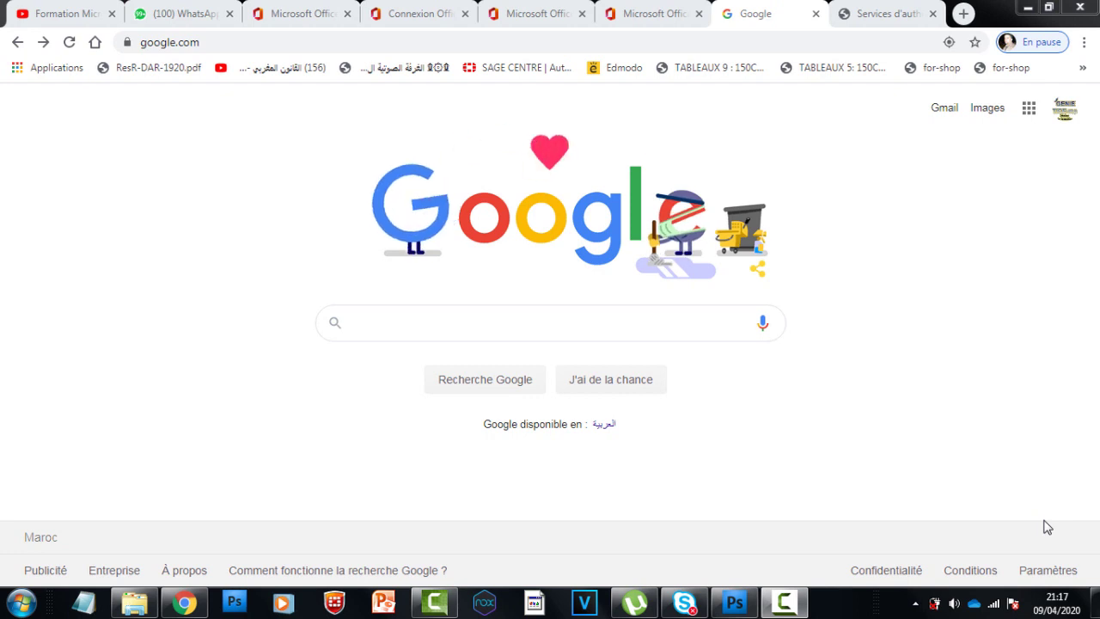
Search Google for 'office' and pick the 'office 365' suggestion.
click(378, 323)
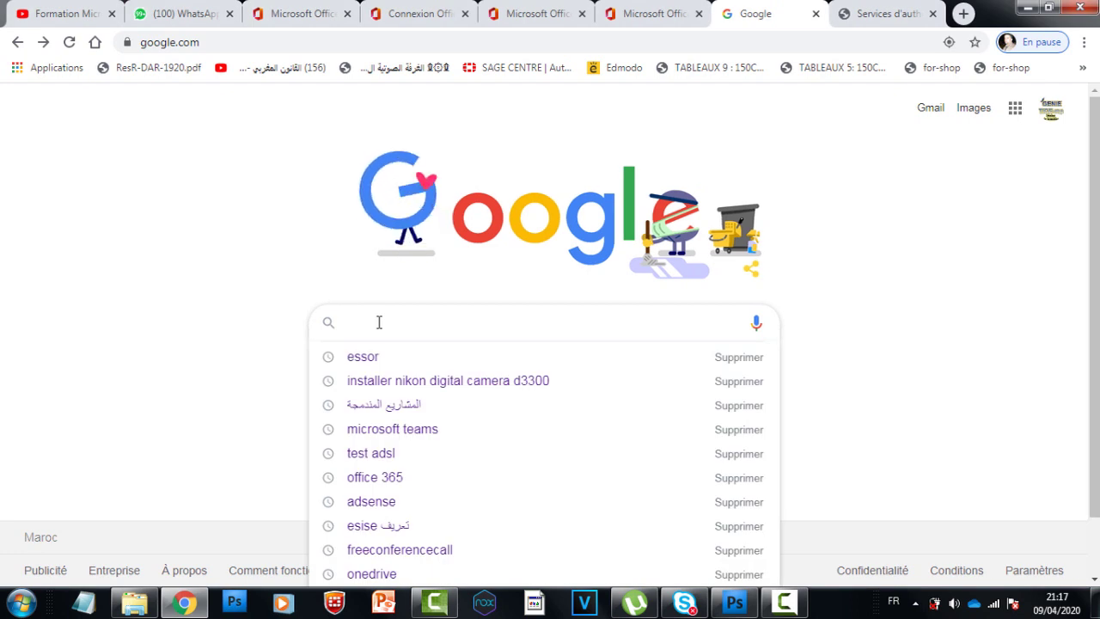
text(office)
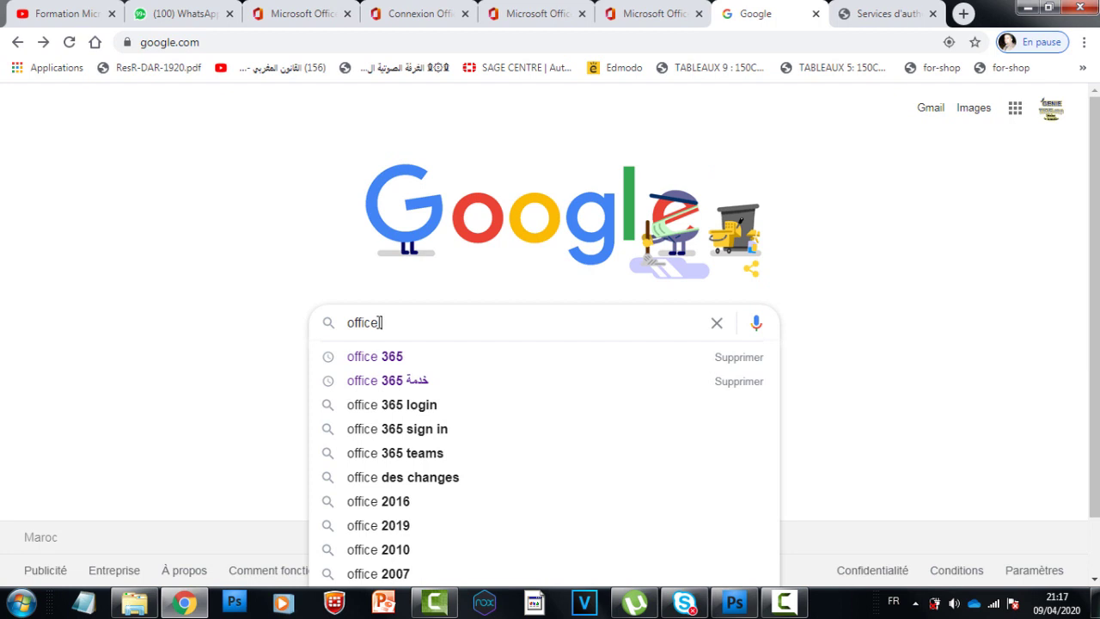
click(381, 356)
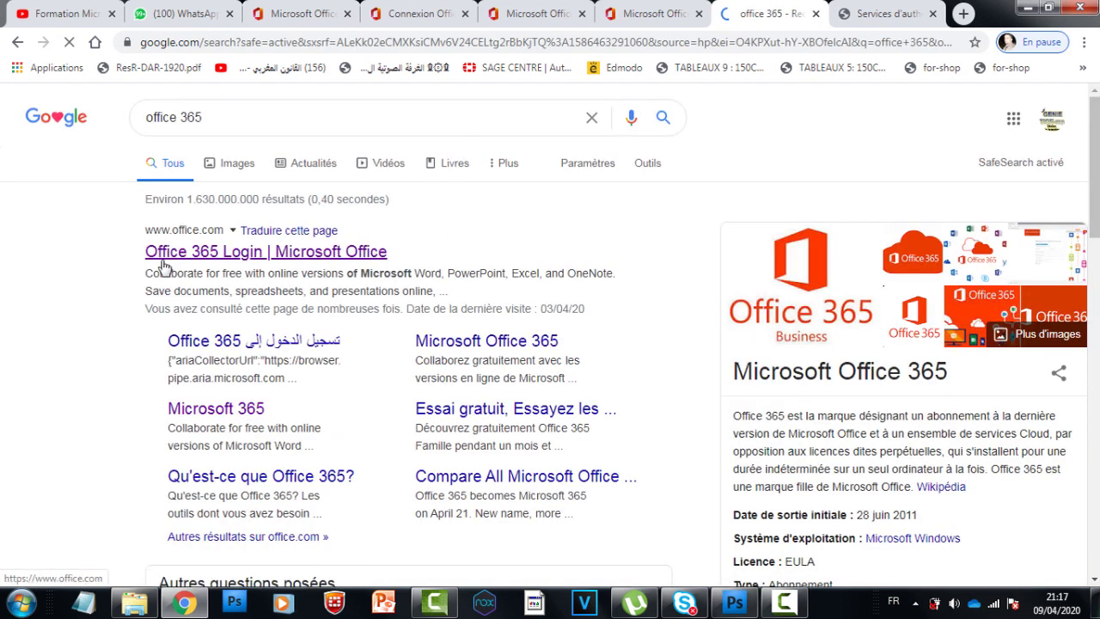
Open the Office 365 Login result and sign in to the school account with its password.
click(240, 260)
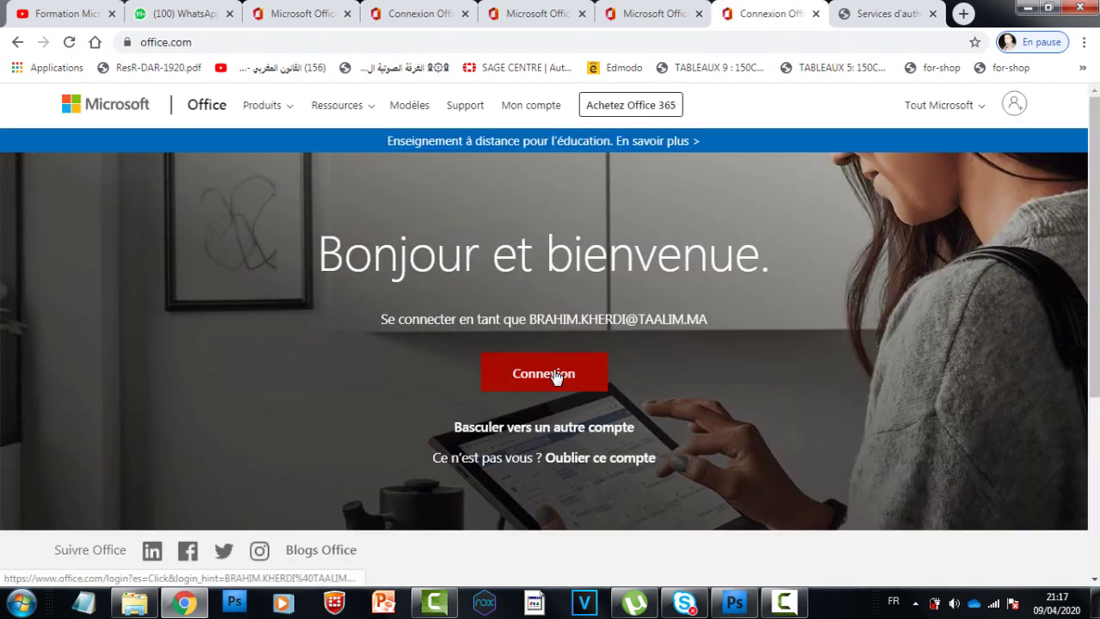
click(560, 378)
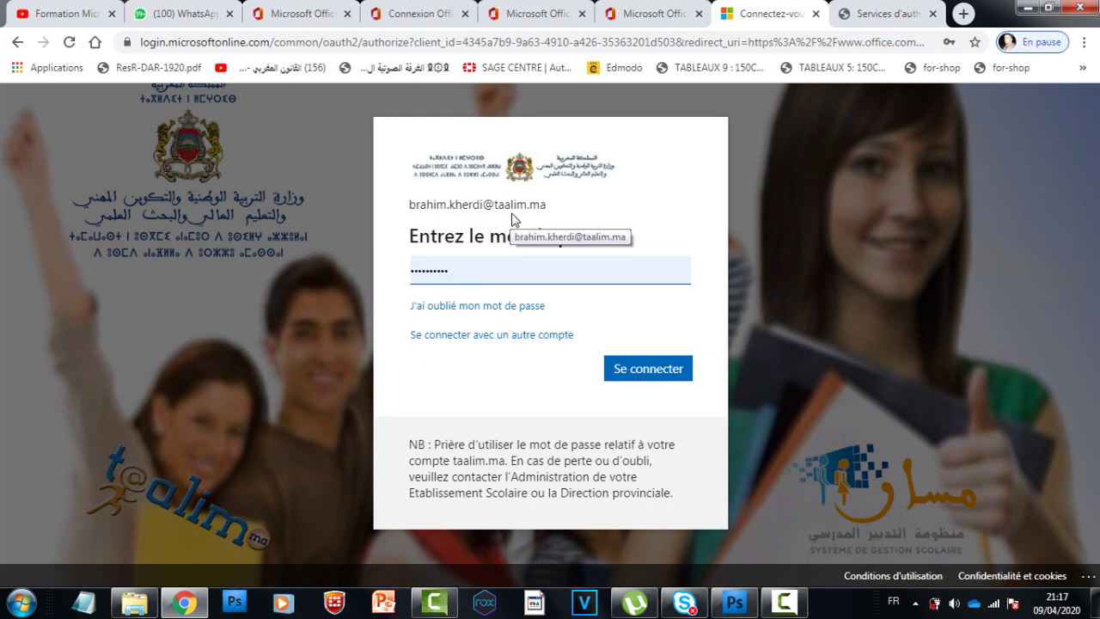
click(621, 375)
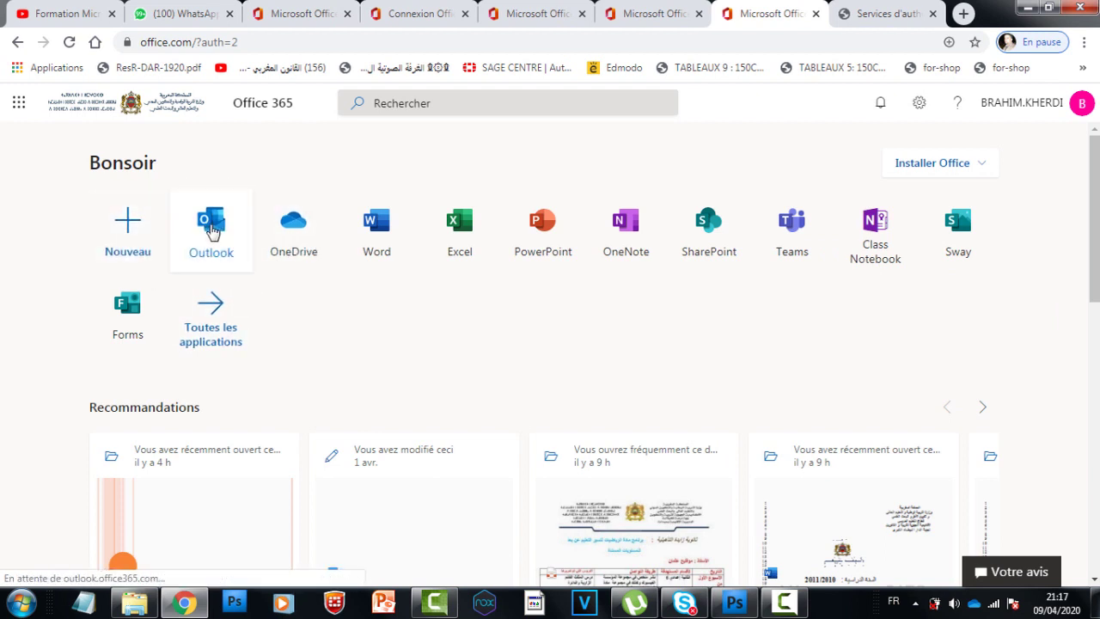
Launch Outlook mail from the Office 365 home page app tiles.
click(212, 231)
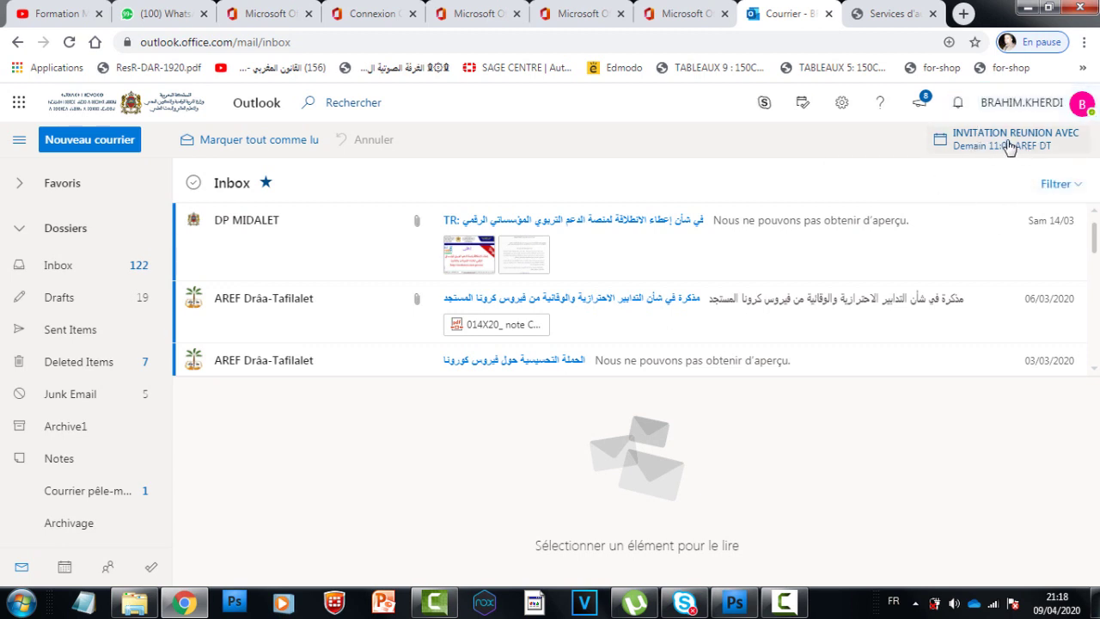
Open tomorrow's meeting reminder and follow its Rejoindre link to the Teams join page.
click(1009, 146)
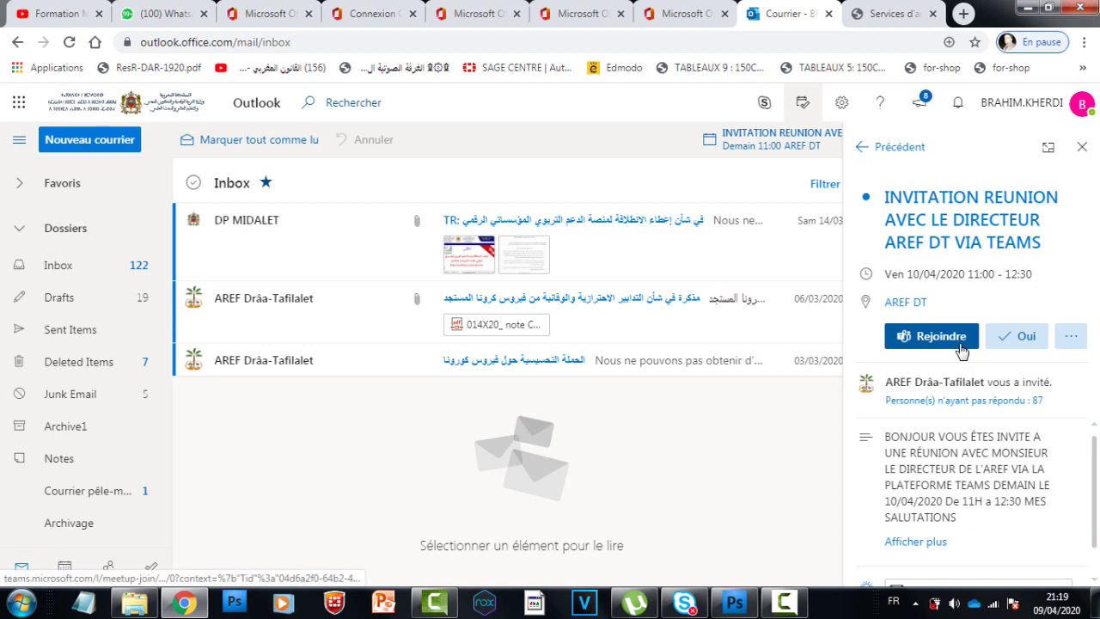
scroll(942, 456, down, 1)
scroll(945, 471, up, 1)
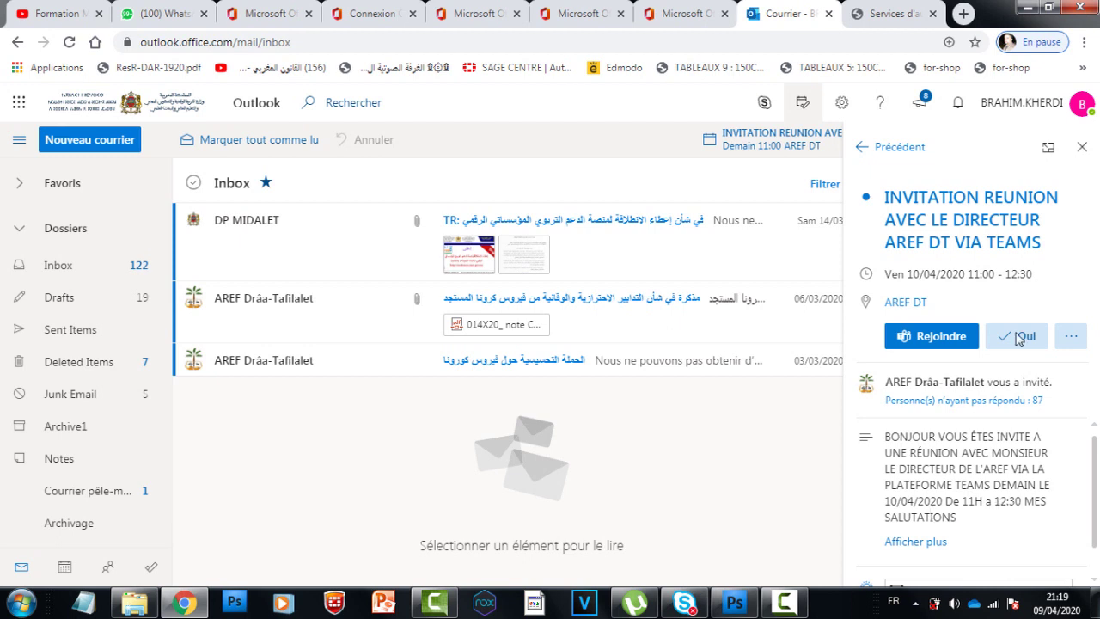
click(939, 338)
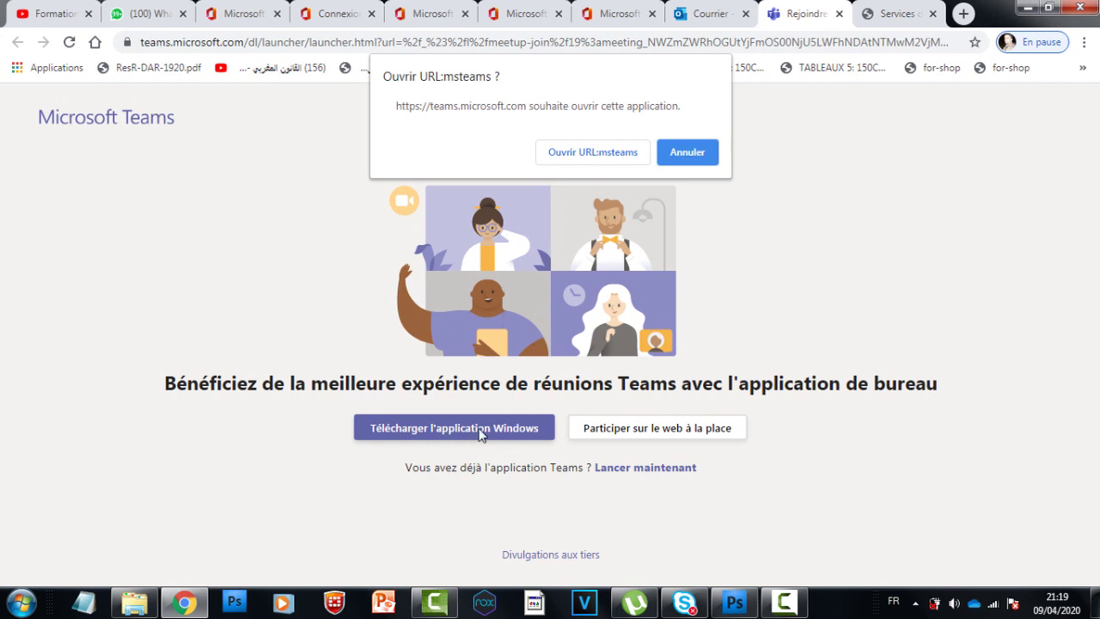
Decline the desktop-app prompt and join 'Réunion maintenant' on the web instead.
click(574, 158)
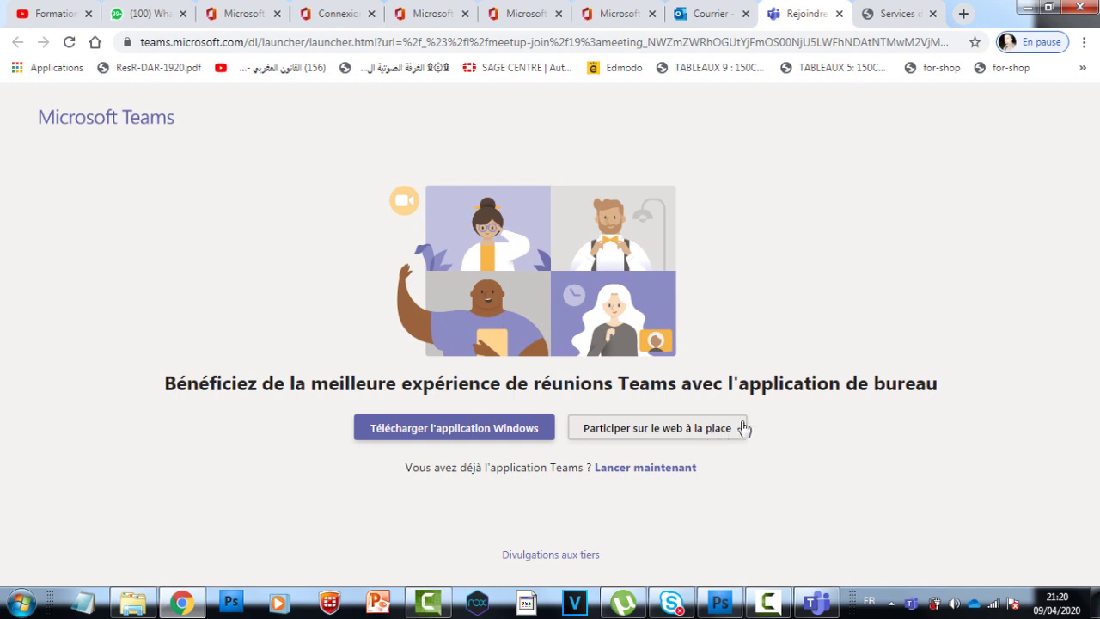
click(644, 434)
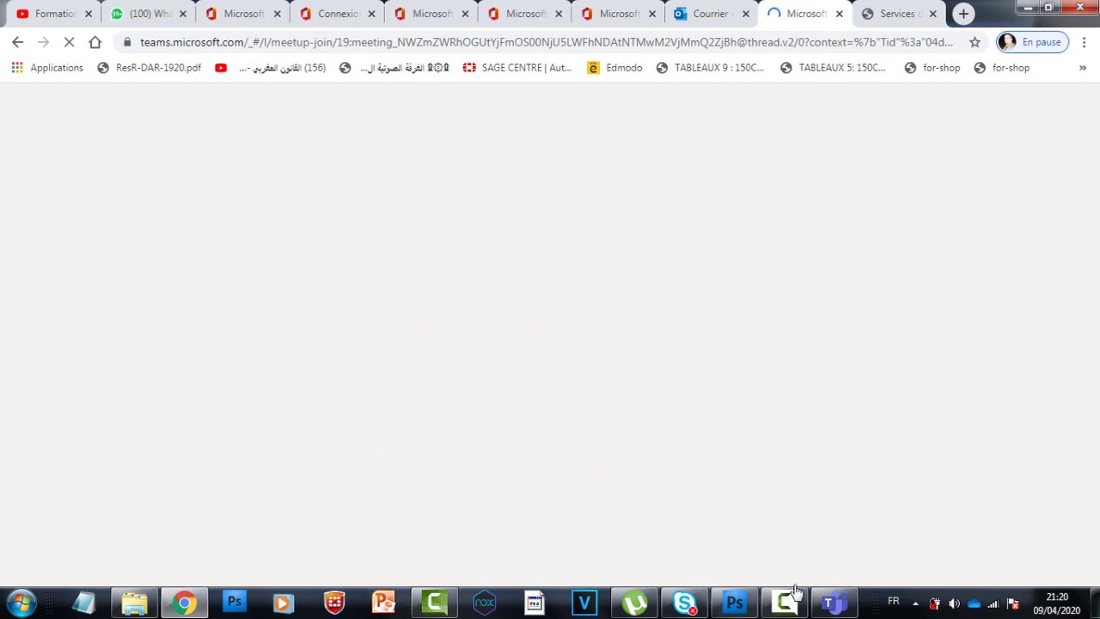
click(836, 606)
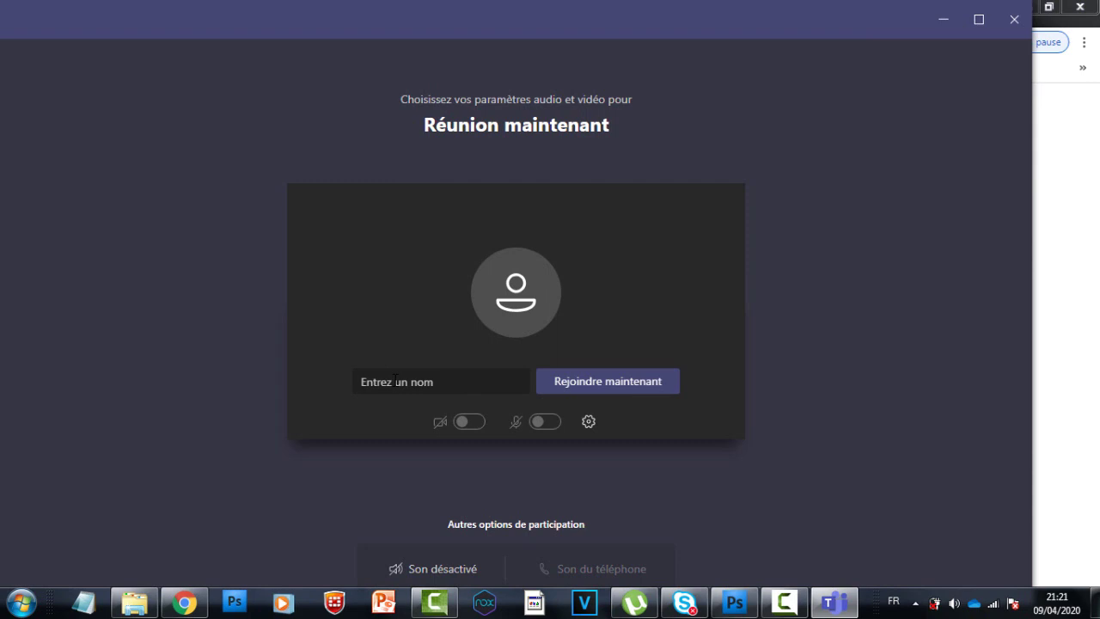
Enter the participant's full name in 'Entrez un nom', retyping the surname in uppercase.
click(396, 381)
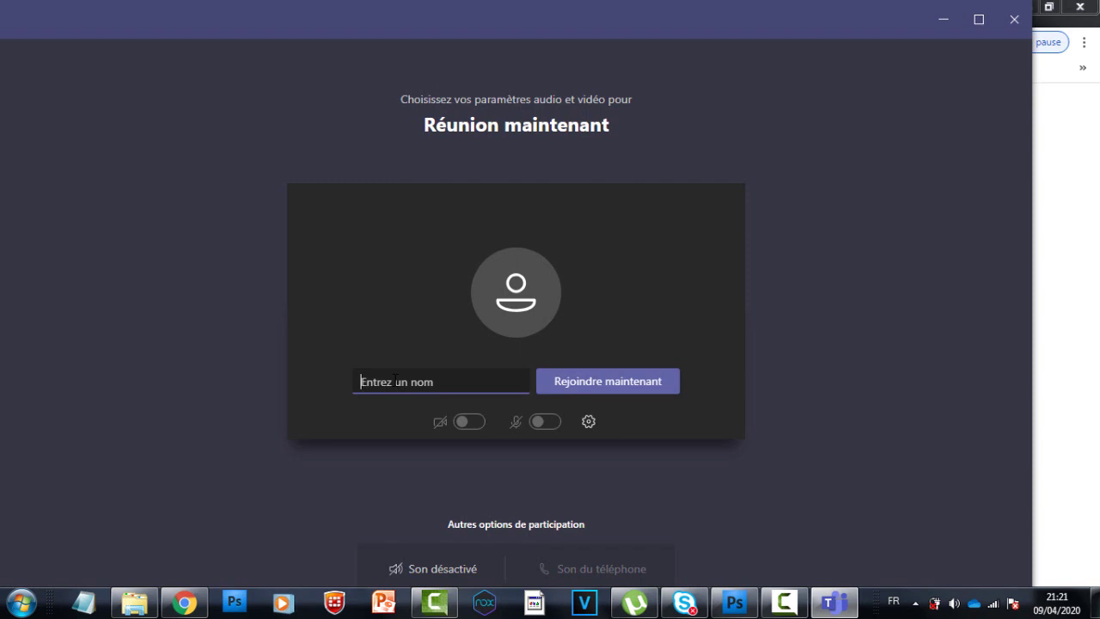
text(AZYZ)
text( harmouche)
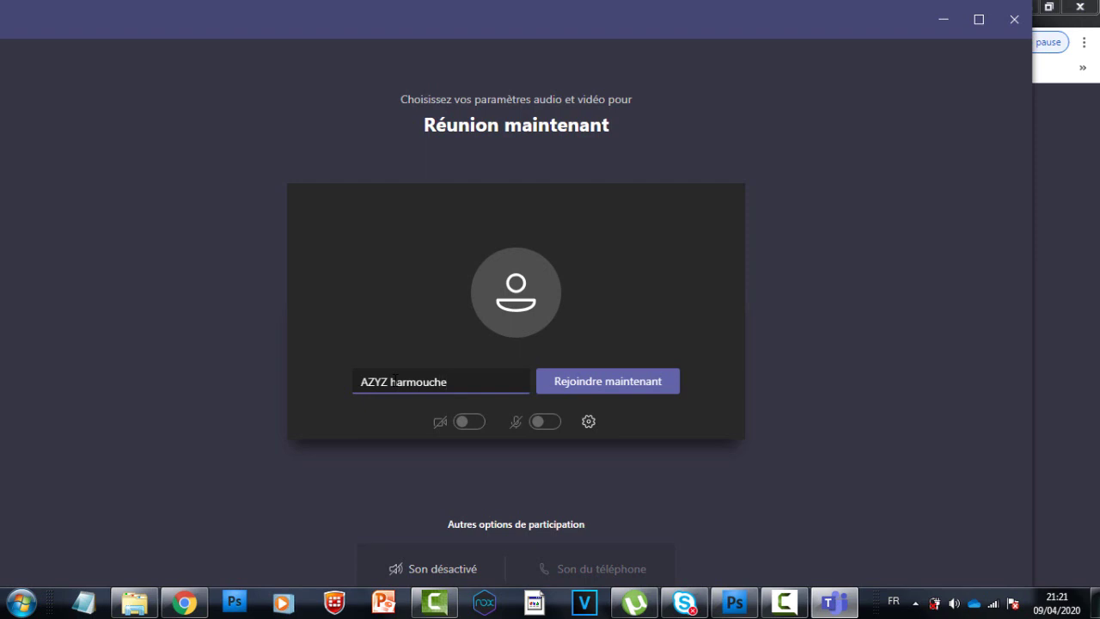
key(BackSpace)
key(BackSpace)
key(BackSpace)
key(BackSpace)
key(BackSpace)
key(BackSpace)
key(BackSpace)
key(BackSpace)
text(HARMOUCHE)
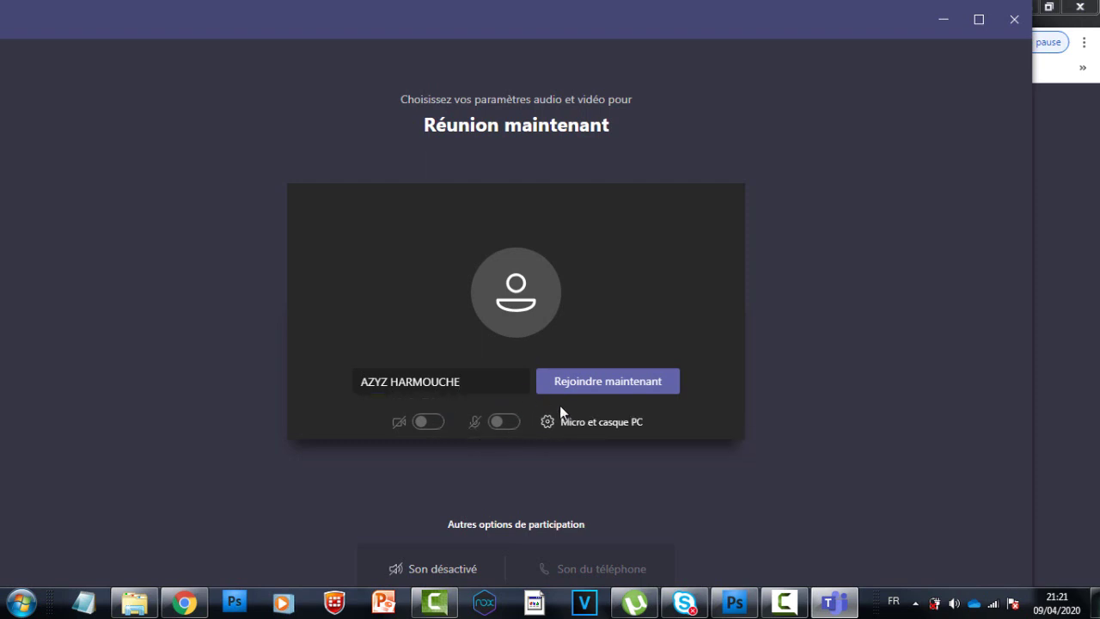
Turn the microphone on, leave the camera off, and join with Rejoindre maintenant.
click(503, 423)
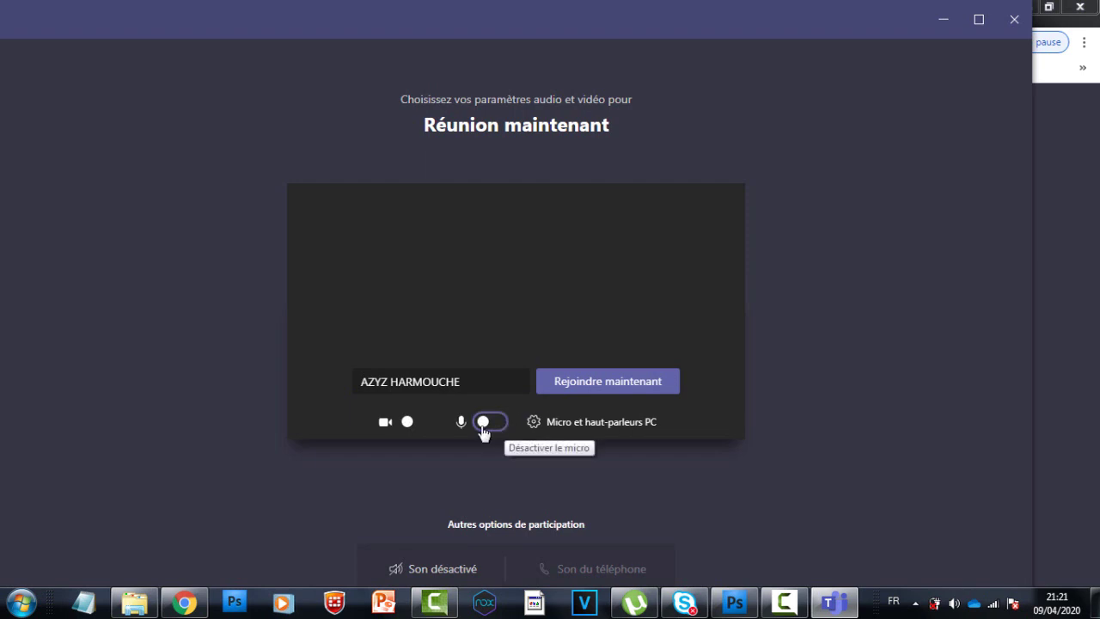
click(415, 422)
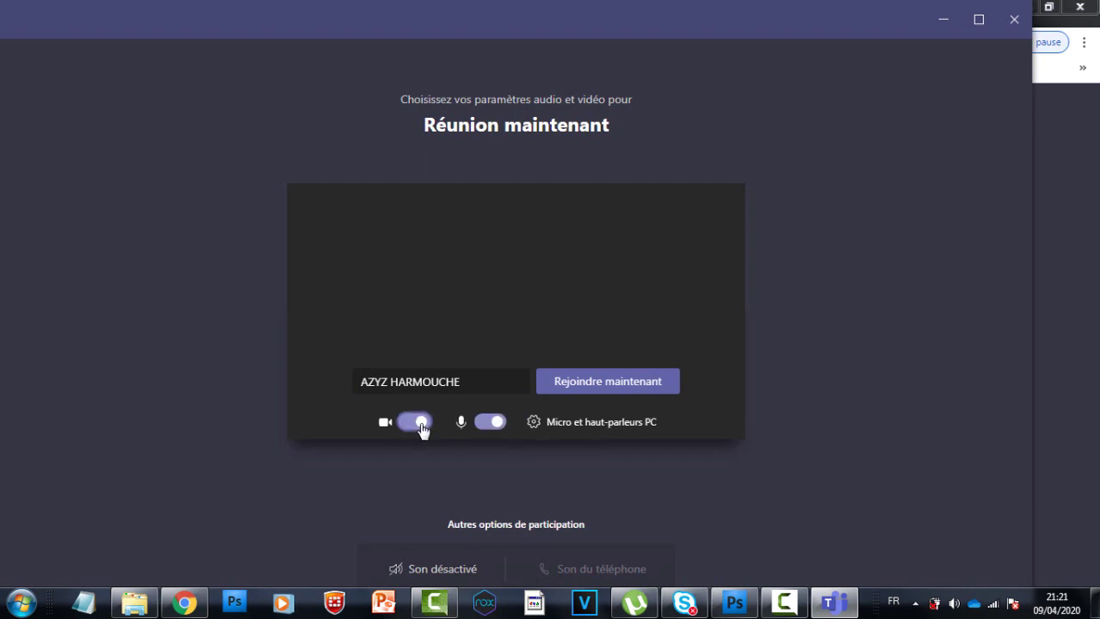
click(409, 426)
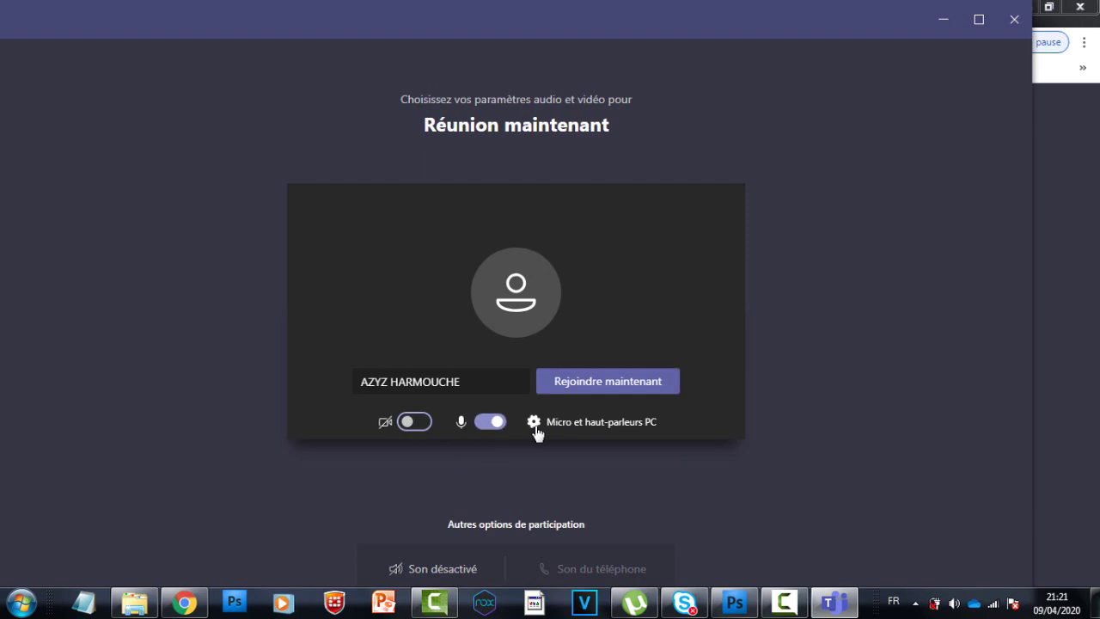
click(589, 384)
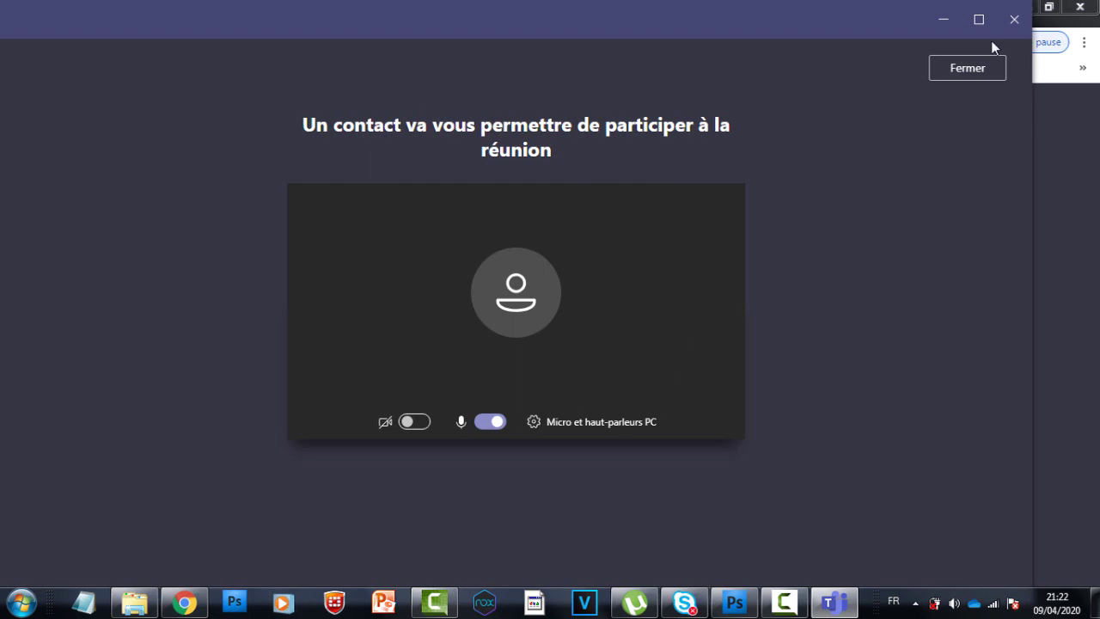
Maximize the Teams lobby window to fill the screen.
click(978, 19)
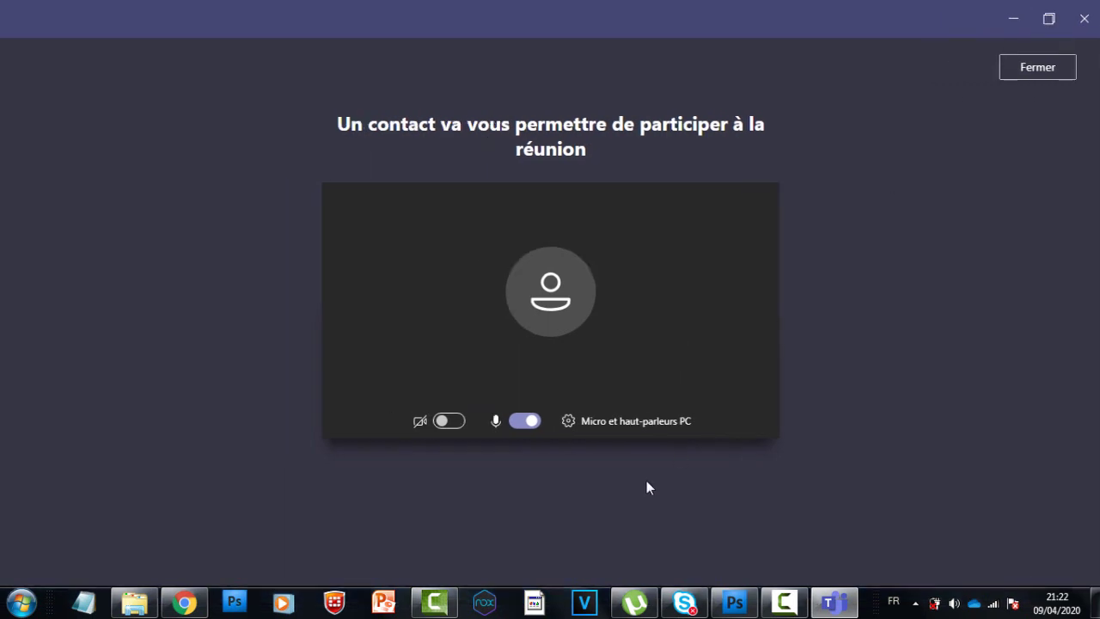